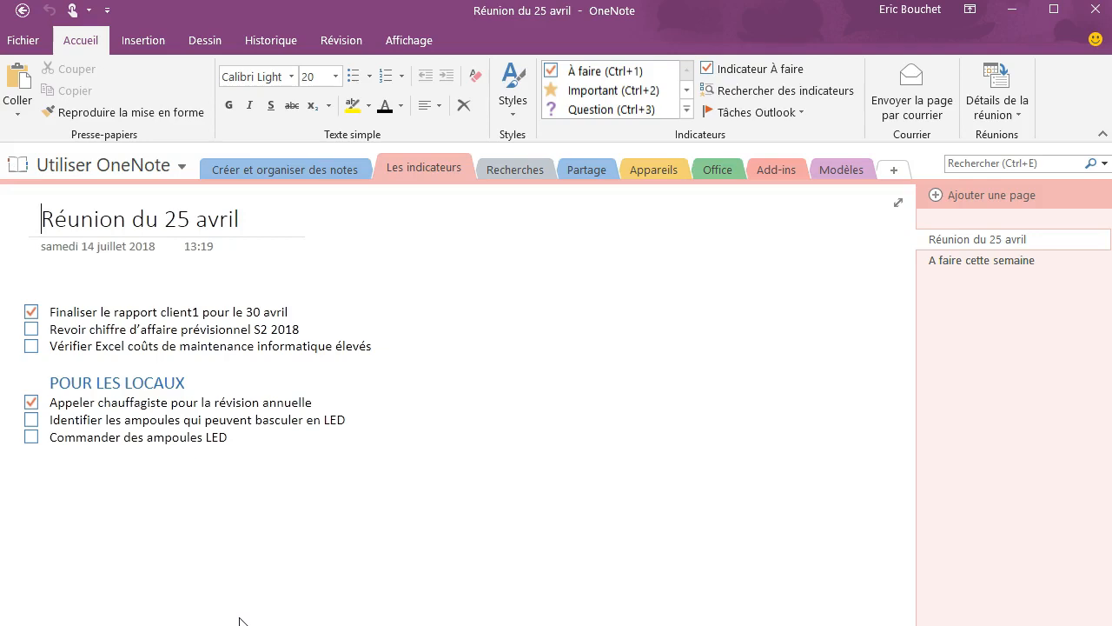
Look through the full list of tags available for notes.
left_click(175, 481)
left_click(688, 91)
left_click(688, 91)
left_click(686, 70)
left_click(686, 70)
left_click(687, 111)
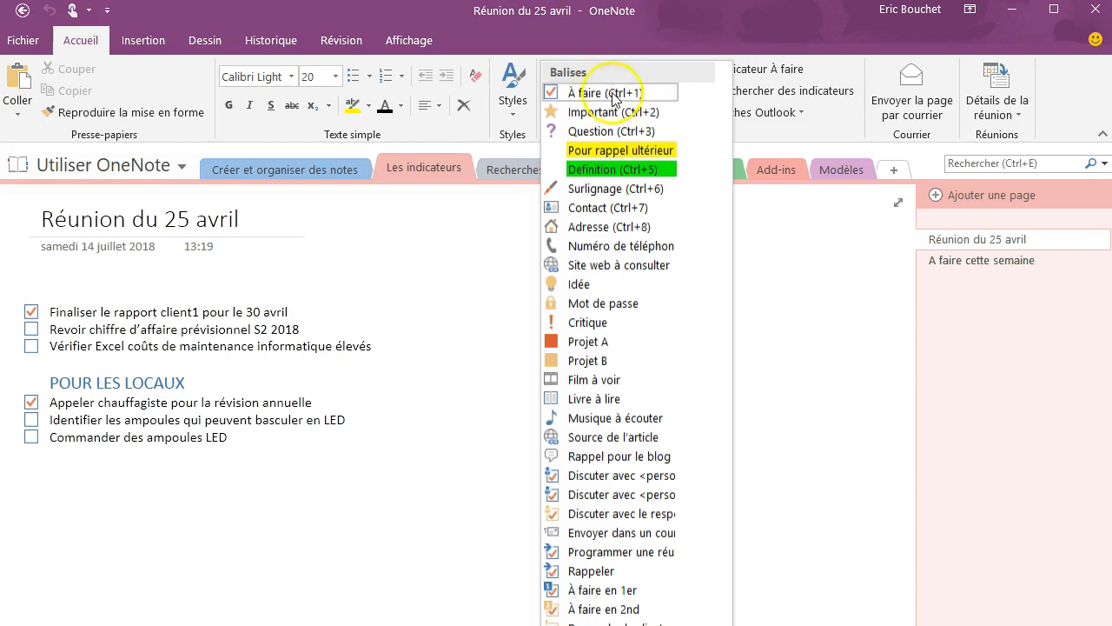
left_click(775, 136)
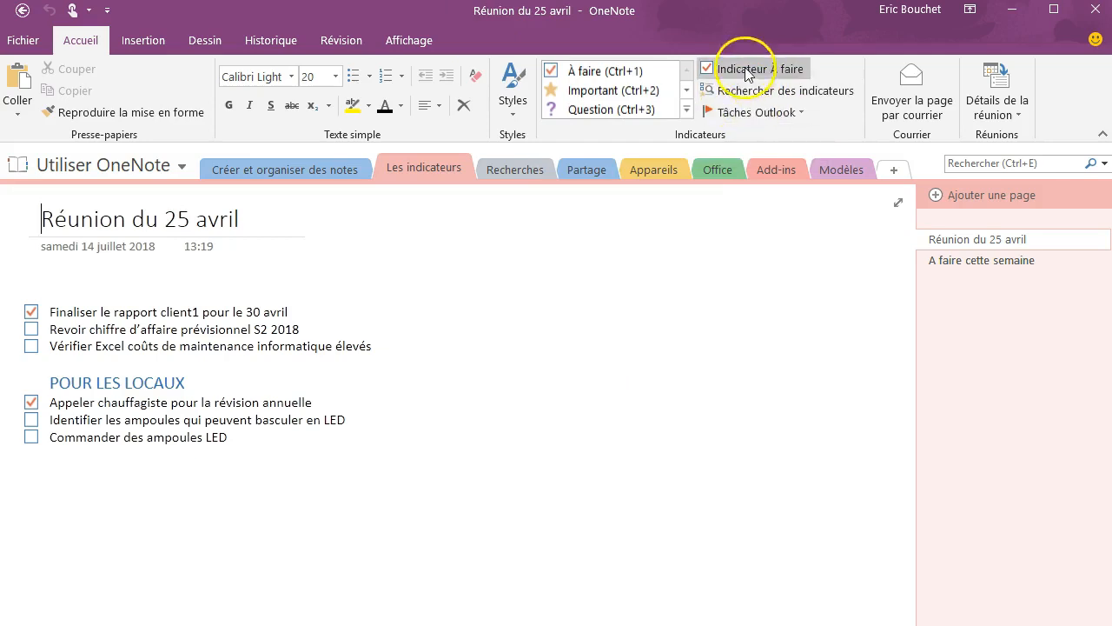
Try adding an empty to-do line below "Commander des ampoules LED".
left_click(199, 534)
left_click(275, 436)
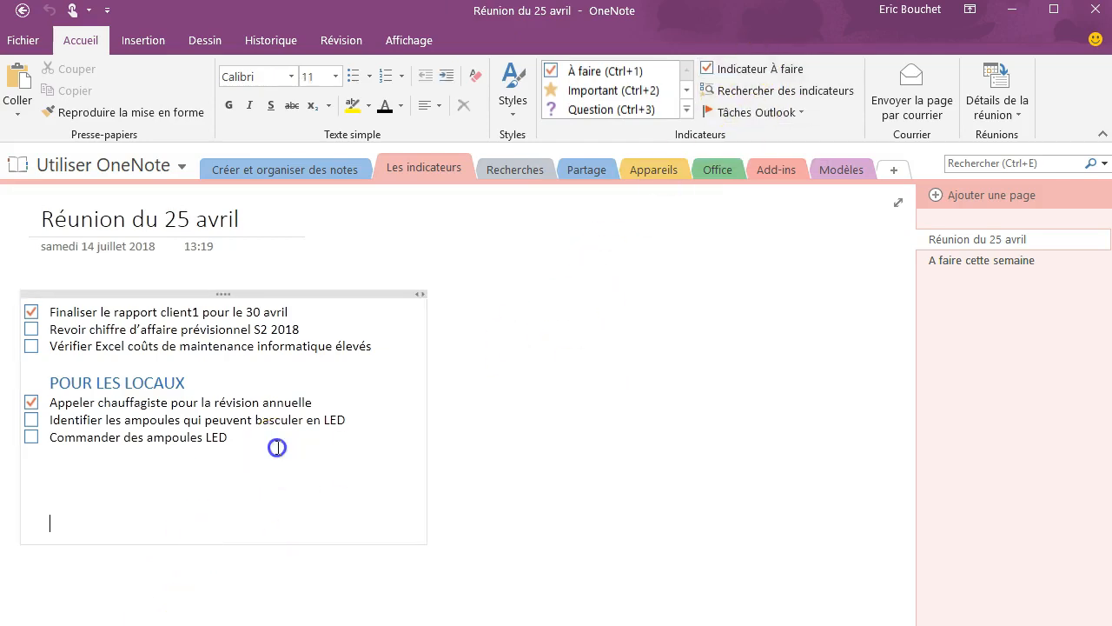
key("Return")
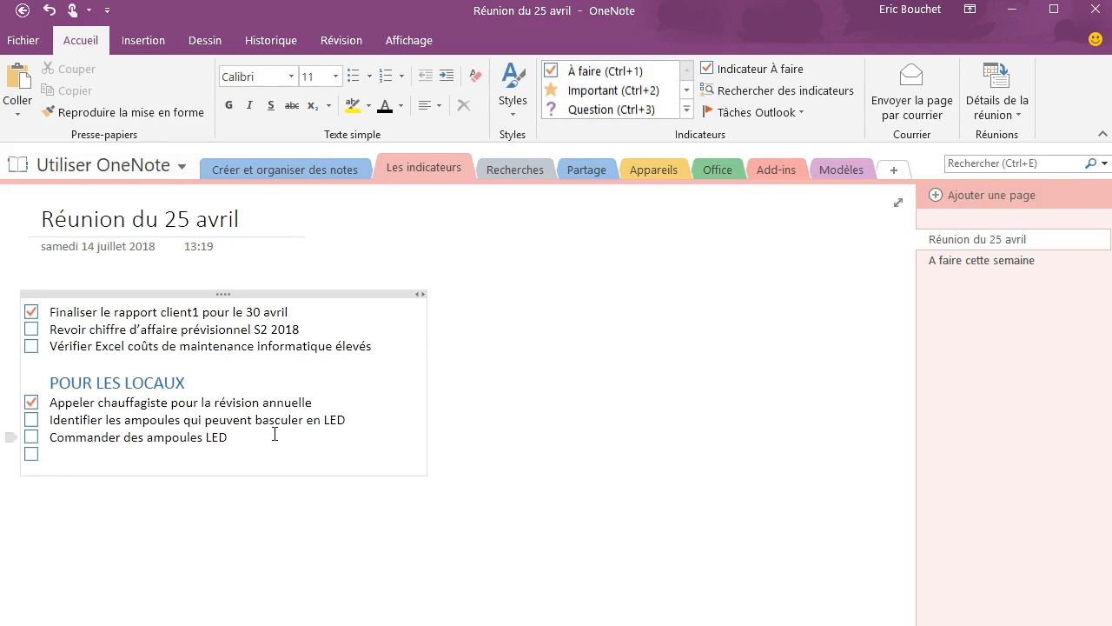
Add a separate note reading "Ne pas oublier" beside the task list and tag it as À faire.
left_click(528, 287)
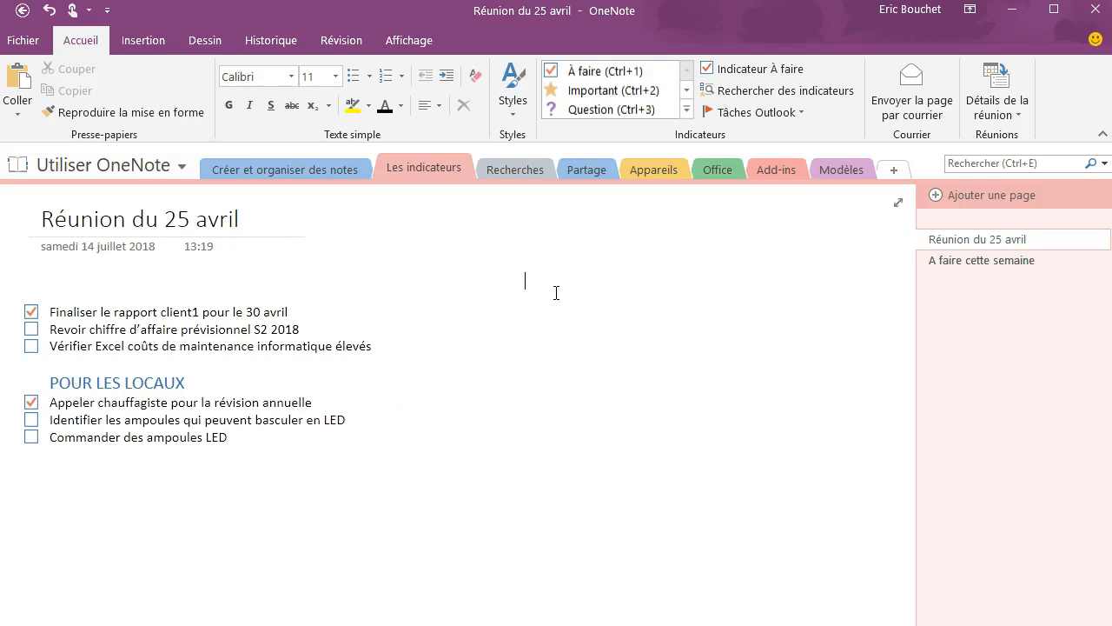
type("Ne pas oublier")
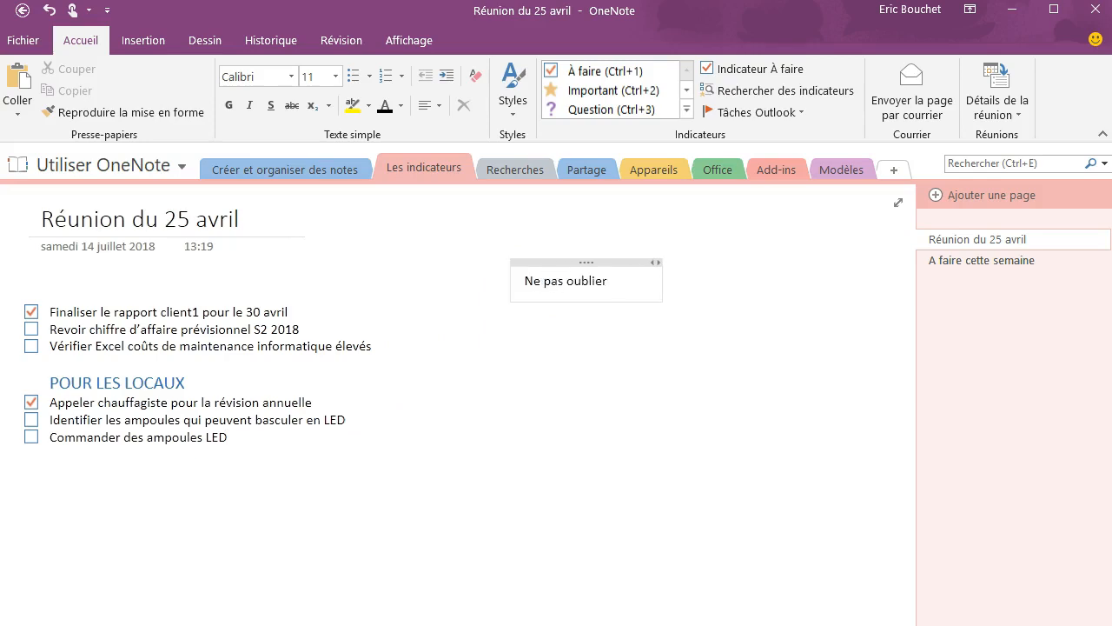
left_click(741, 68)
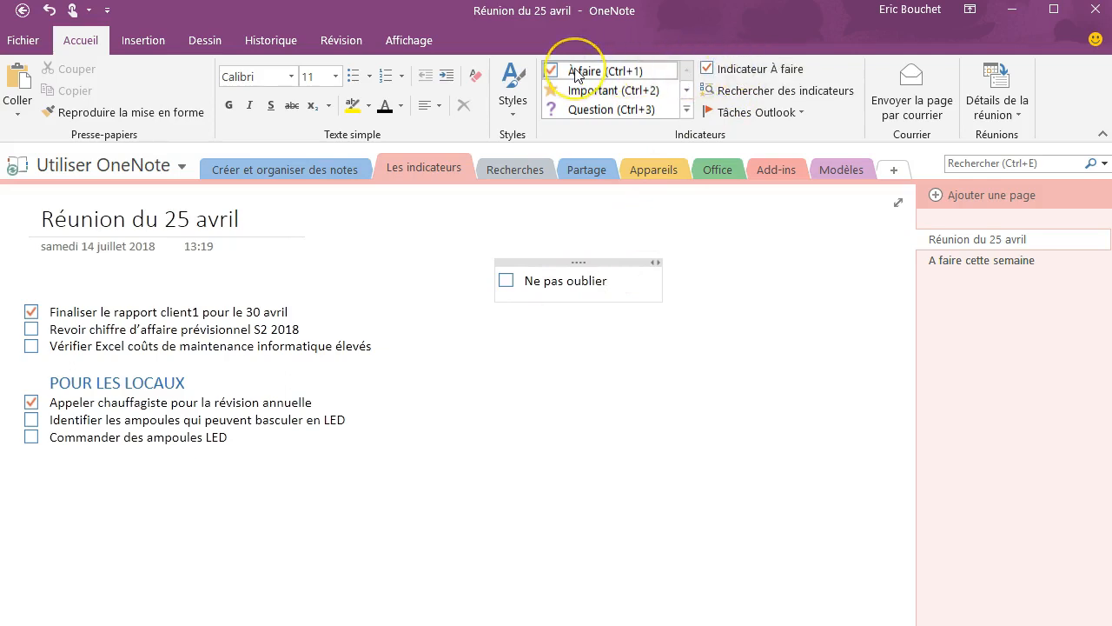
left_click(708, 281)
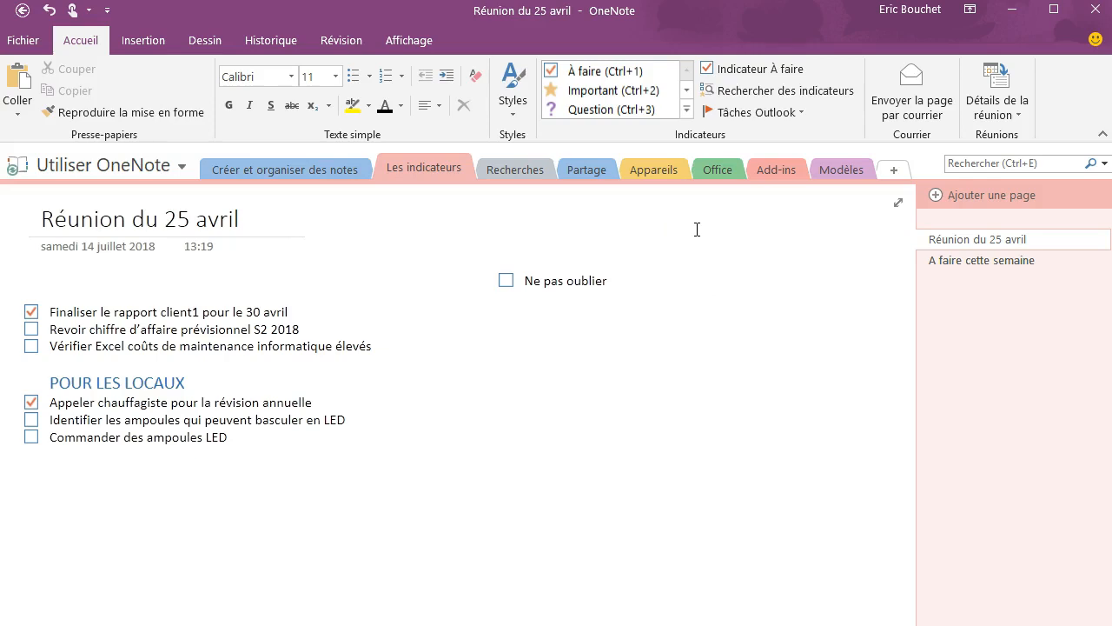
Check and uncheck the "Ne pas oublier" to-do box, and add the Important tag to that note.
left_click(507, 280)
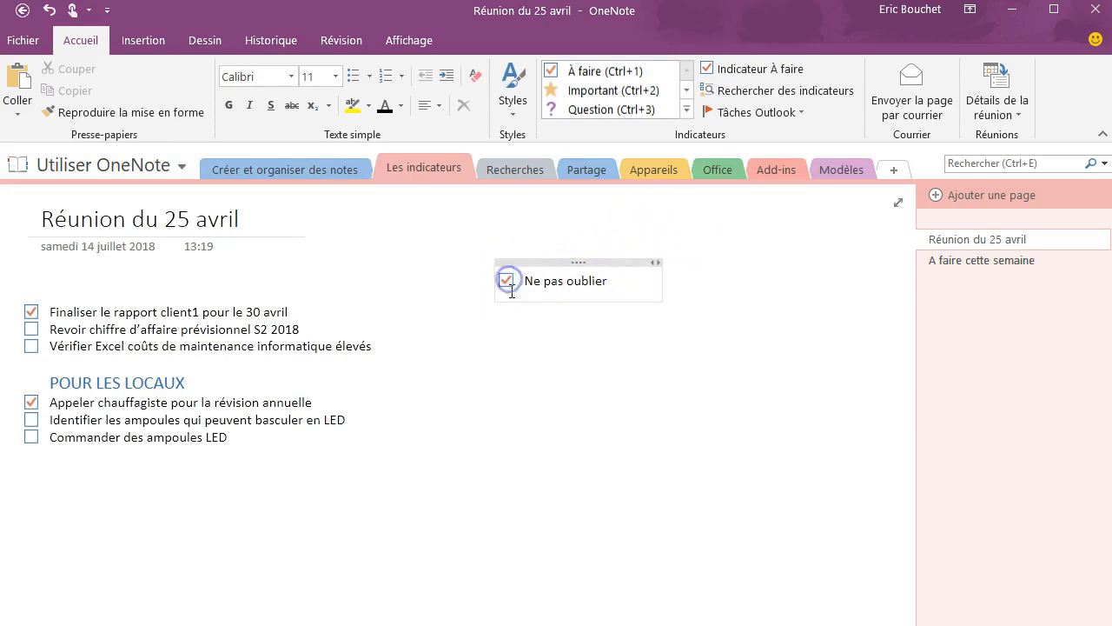
left_click(507, 280)
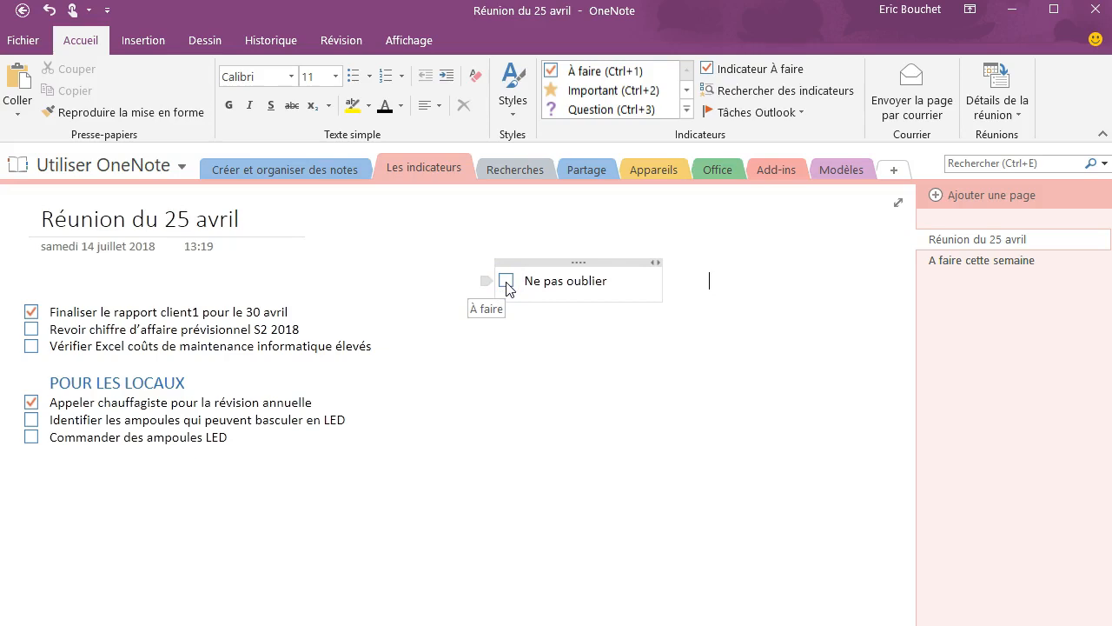
left_click(548, 281)
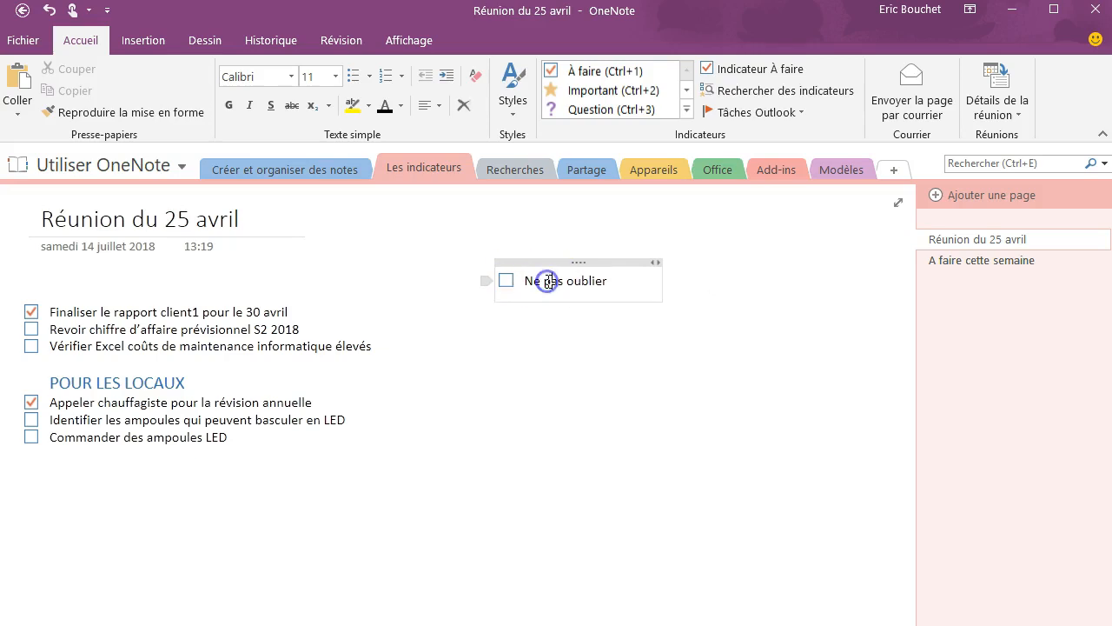
left_click(606, 92)
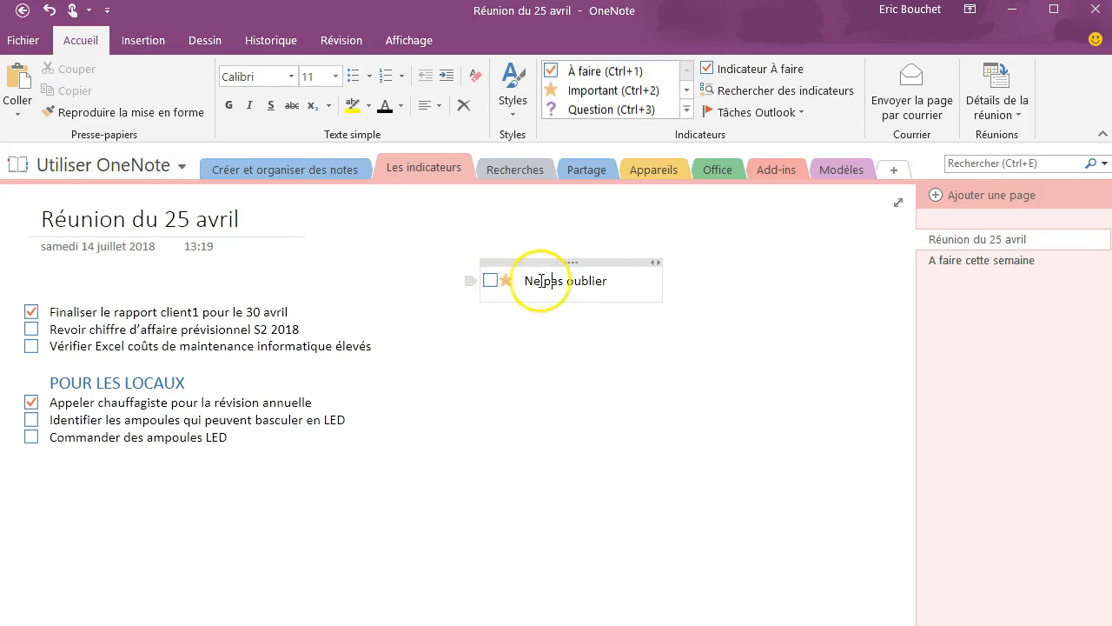
Apply the "Pour rappel ultérieur" tag to the "Ne pas oublier" note and remove it again.
left_click(688, 113)
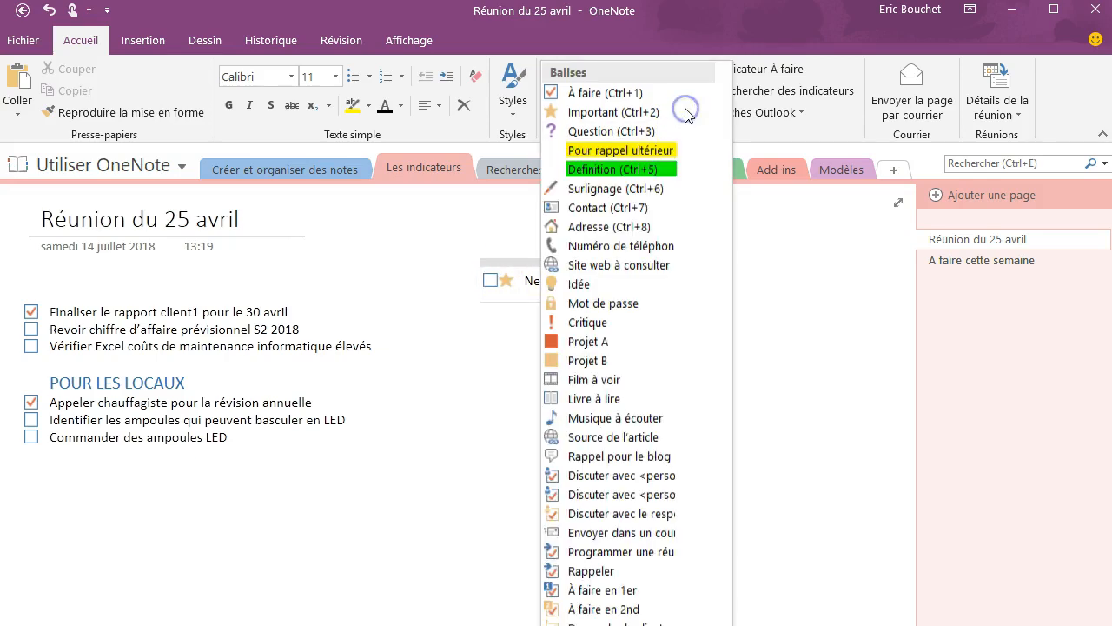
left_click(619, 152)
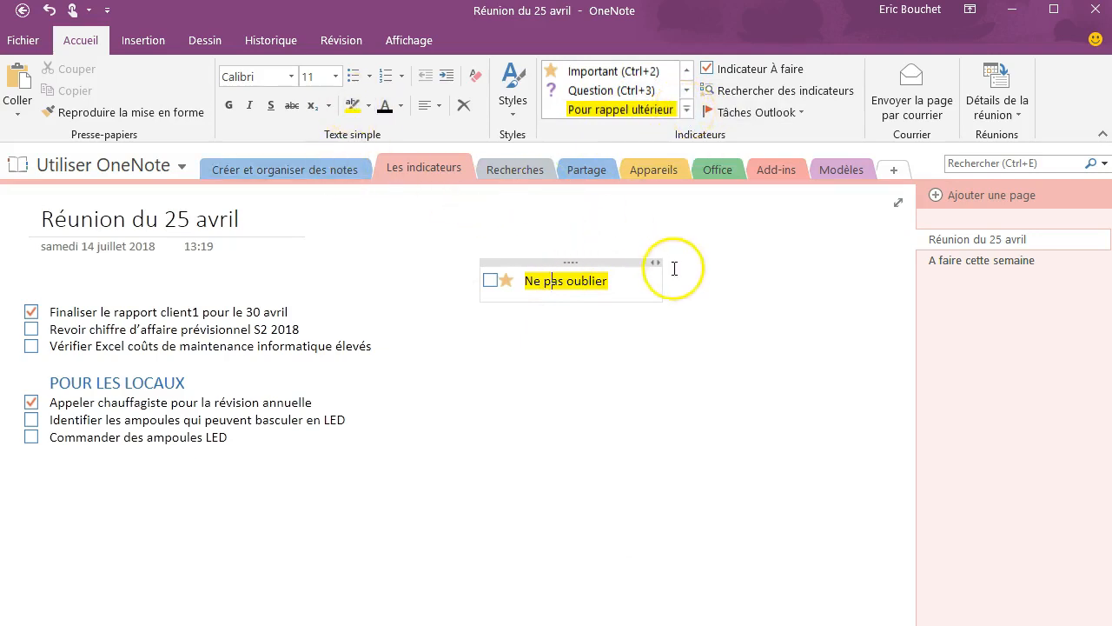
left_click(647, 111)
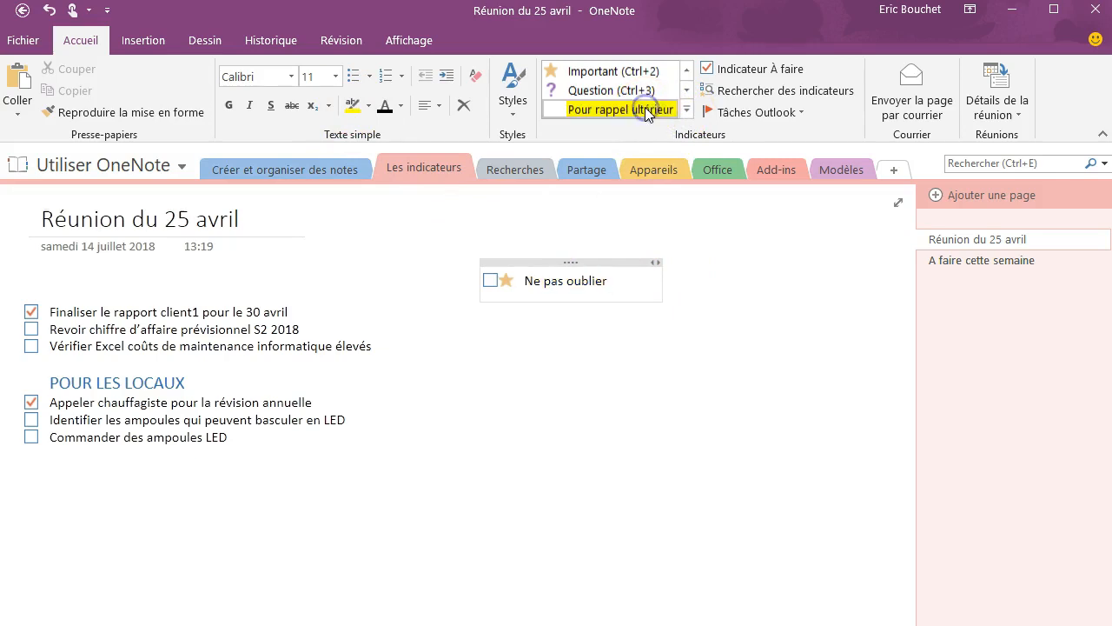
Highlight only the word "pas" in yellow in the "Ne pas oublier" note, and undo the highlight.
double_click(550, 280)
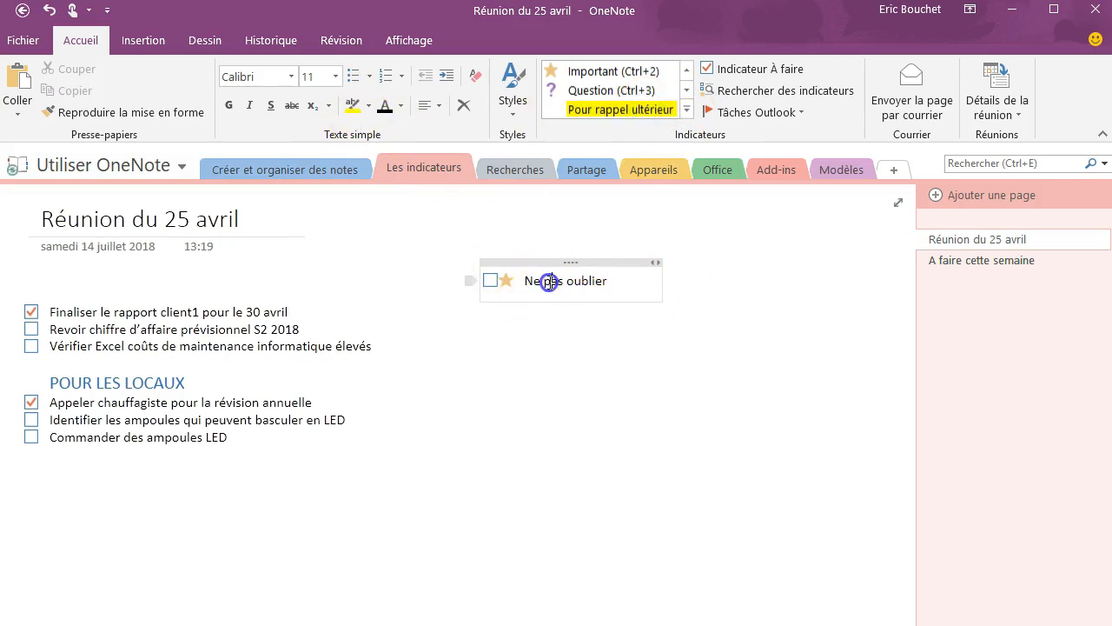
left_click(355, 108)
left_click(569, 375)
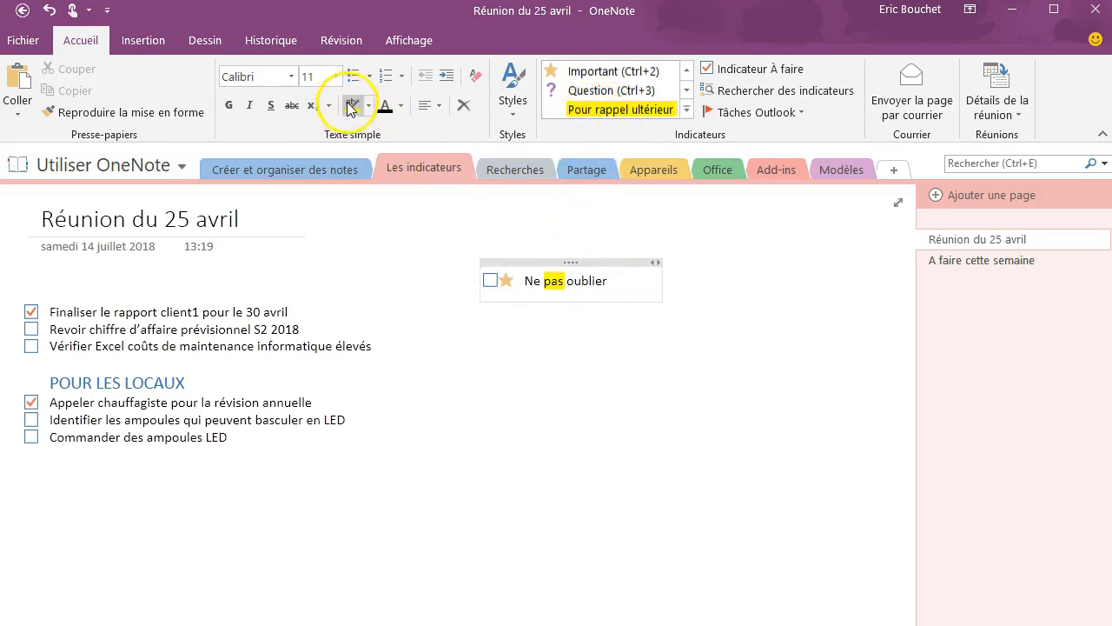
left_click(49, 9)
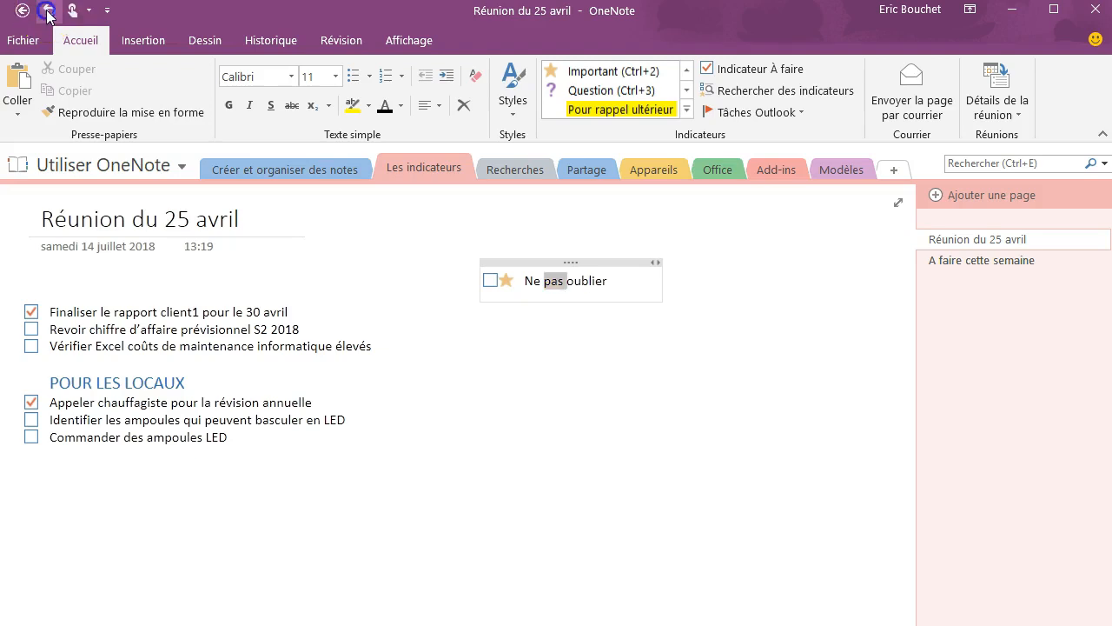
Reapply the "Pour rappel ultérieur" tag to the "Ne pas oublier" note, and check and uncheck its to-do box.
left_click(601, 274)
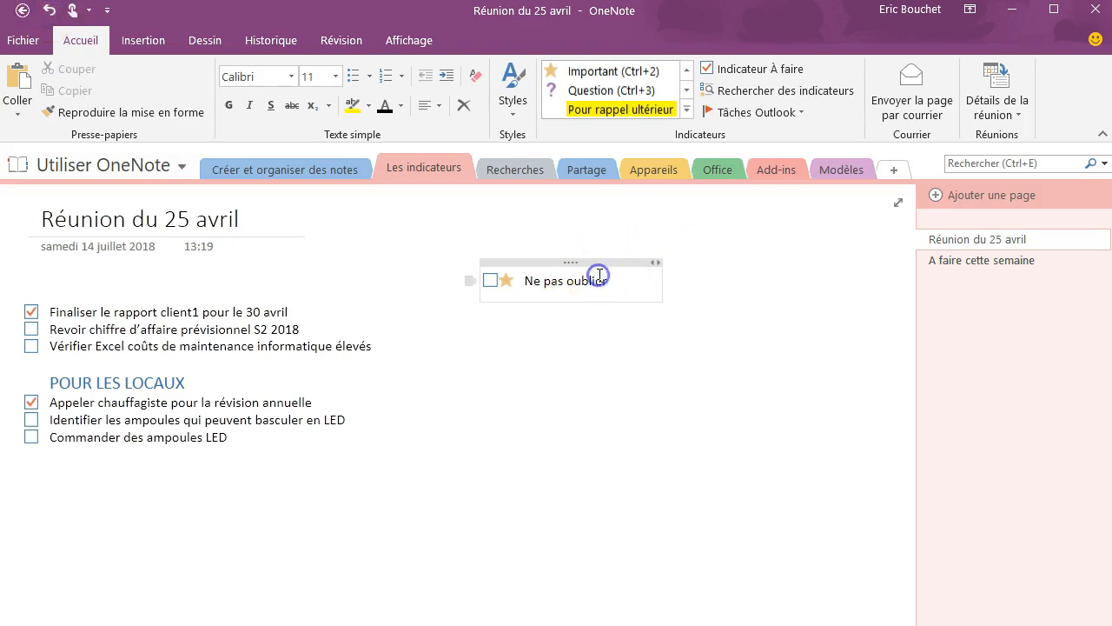
left_click(593, 110)
left_click(656, 170)
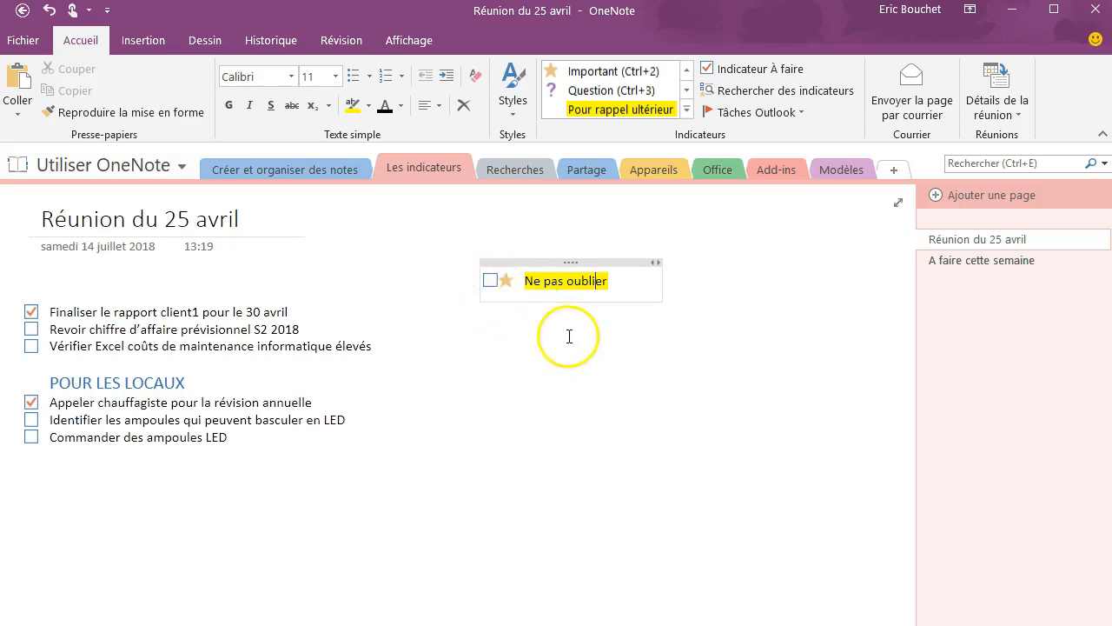
left_click(491, 282)
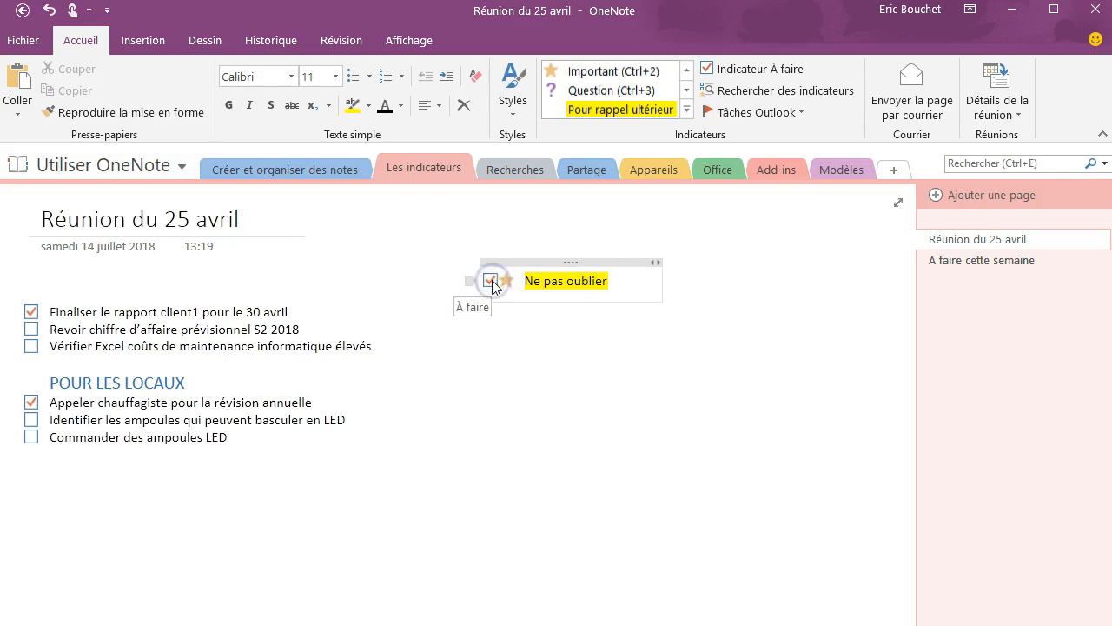
left_click(491, 281)
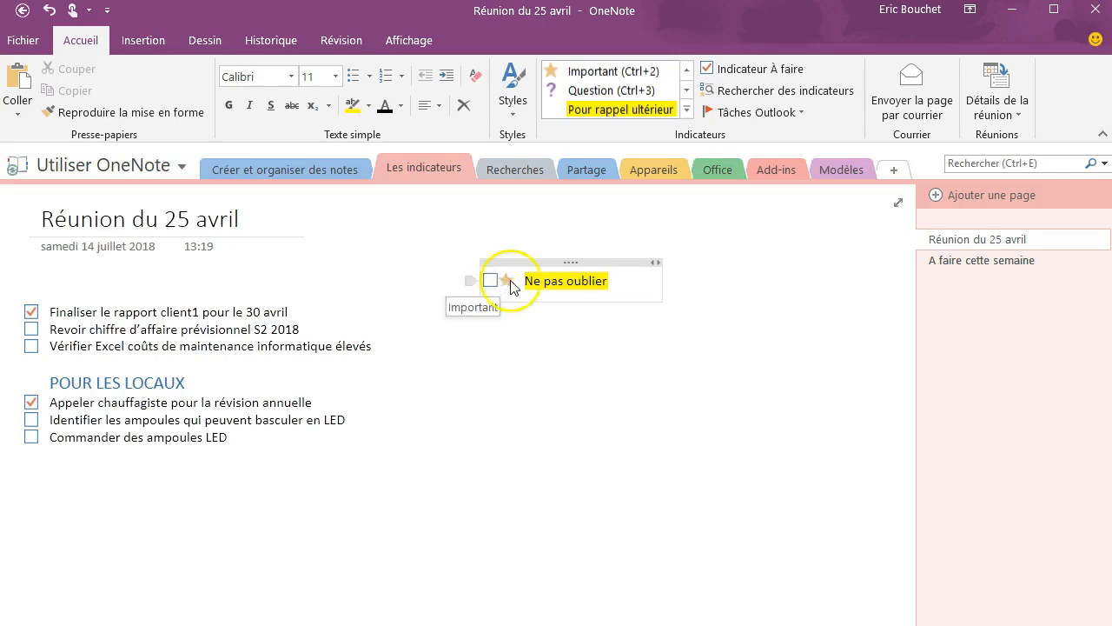
Add the Question and Surlignage tags to the "Ne pas oublier" note.
left_click(553, 280)
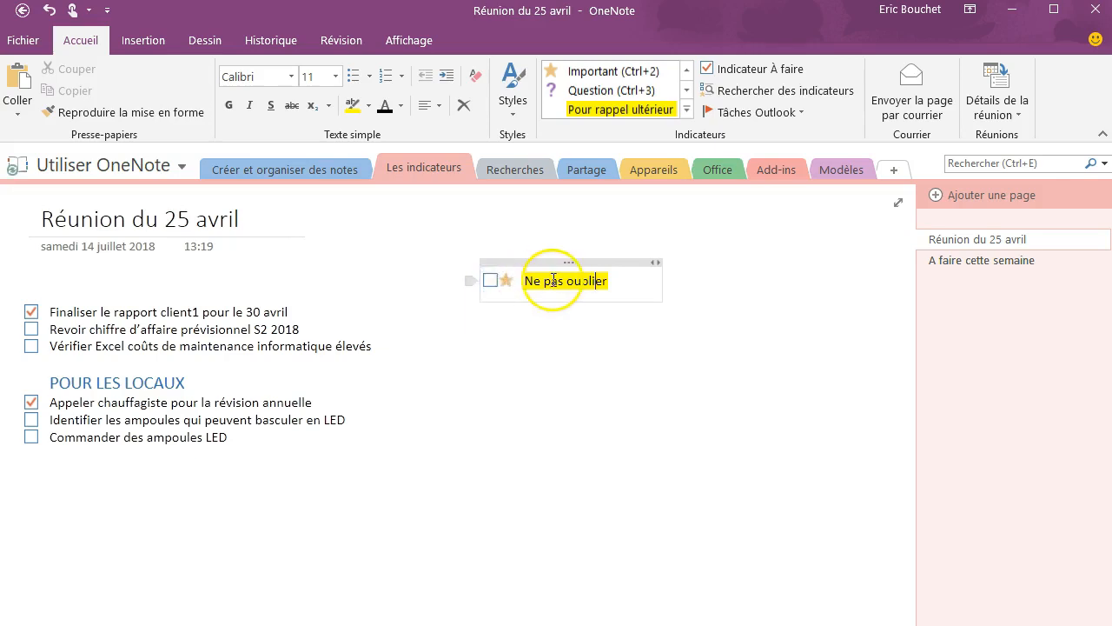
left_click(685, 114)
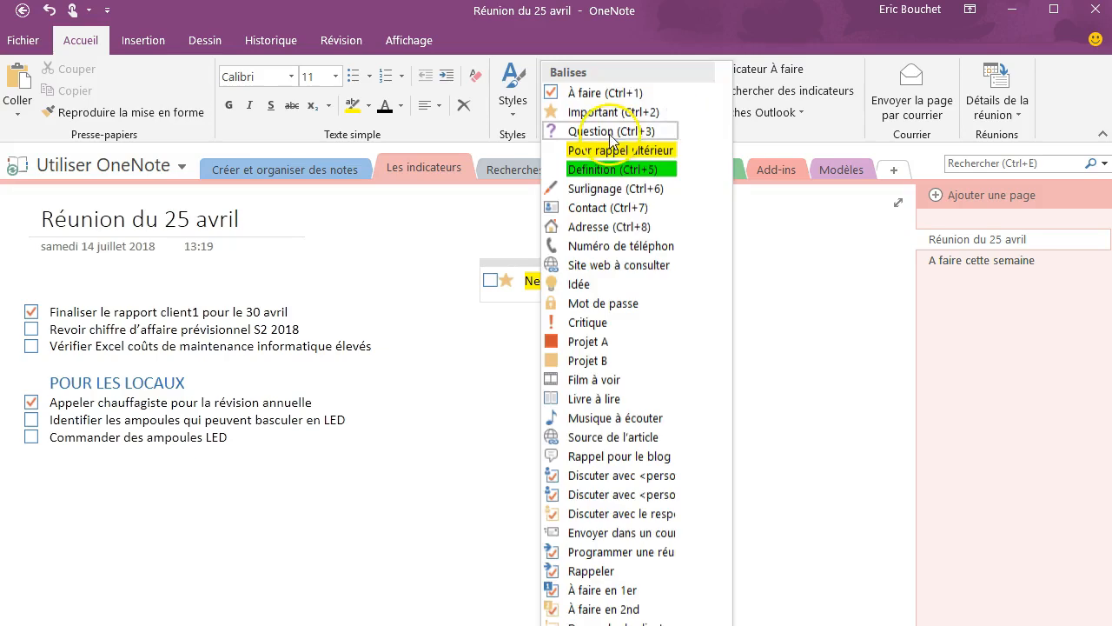
left_click(615, 130)
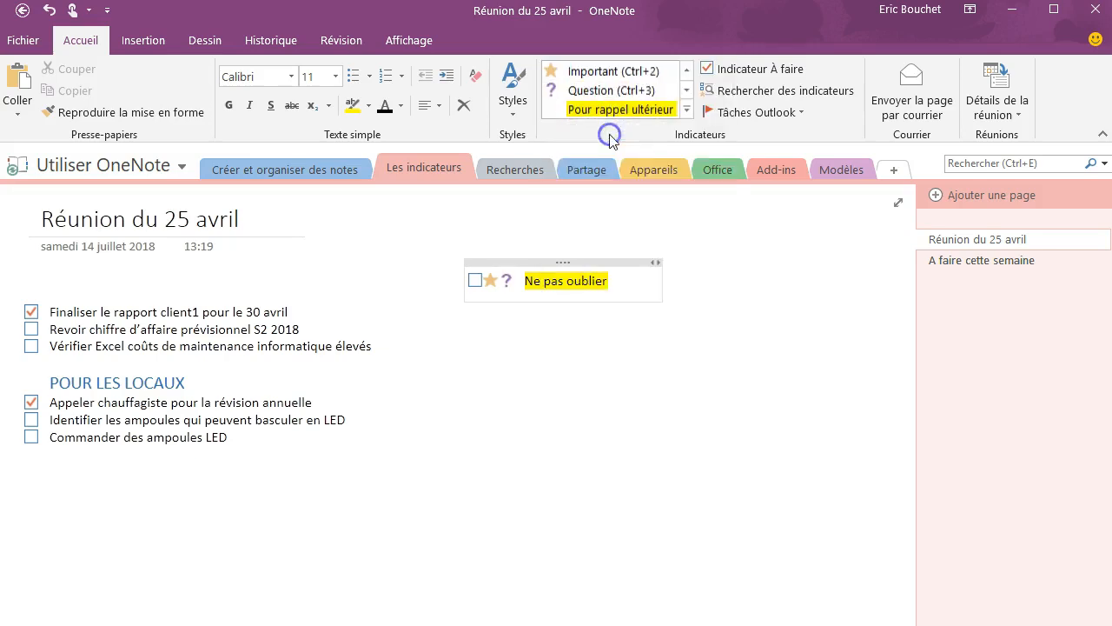
left_click(686, 110)
left_click(608, 188)
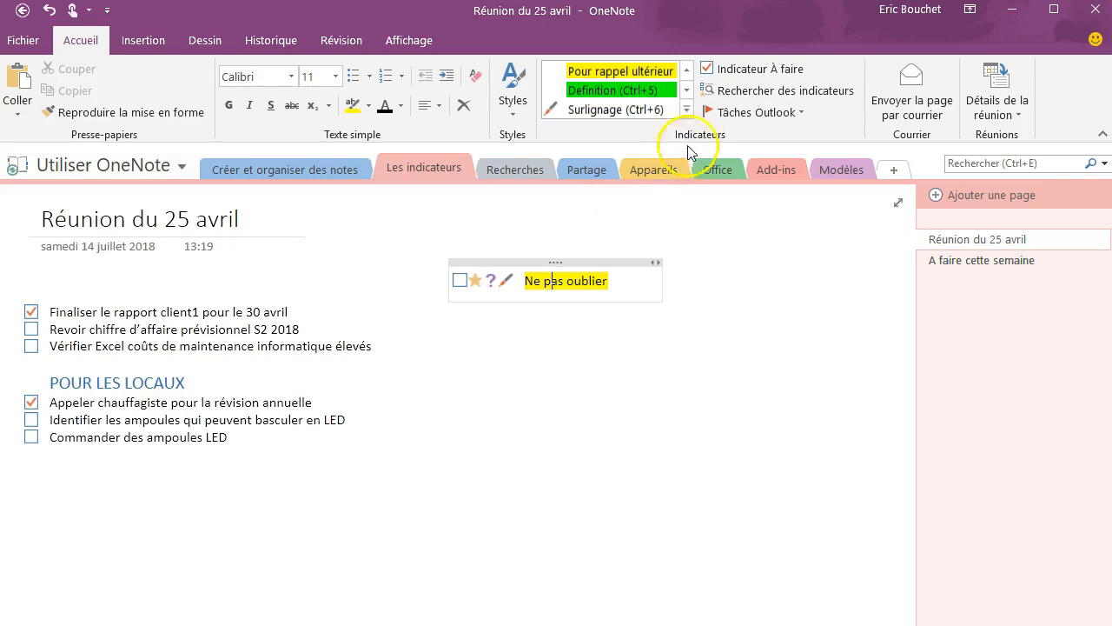
Switch the Definition tag on and off for the "Ne pas oublier" note, and remove its "Pour rappel ultérieur" tag.
left_click(618, 91)
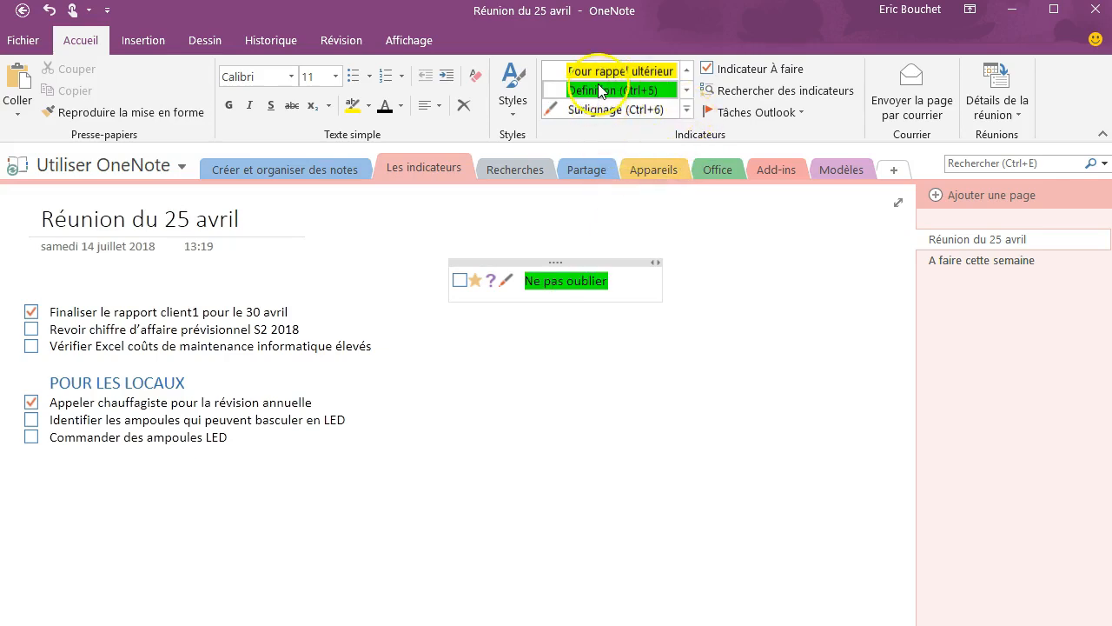
left_click(599, 90)
left_click(599, 90)
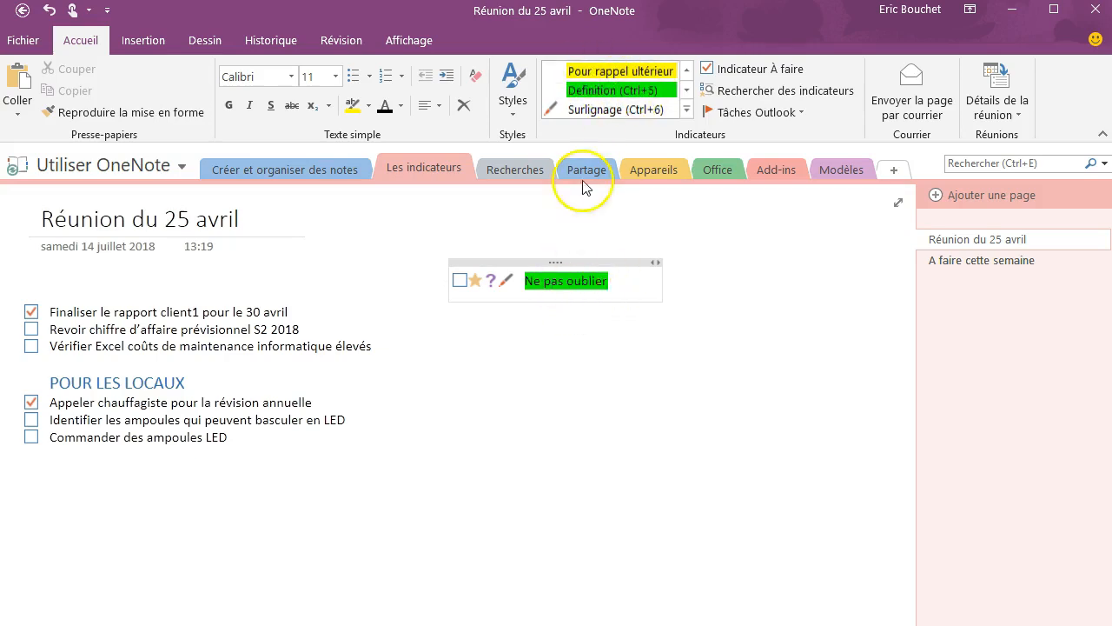
left_click(605, 91)
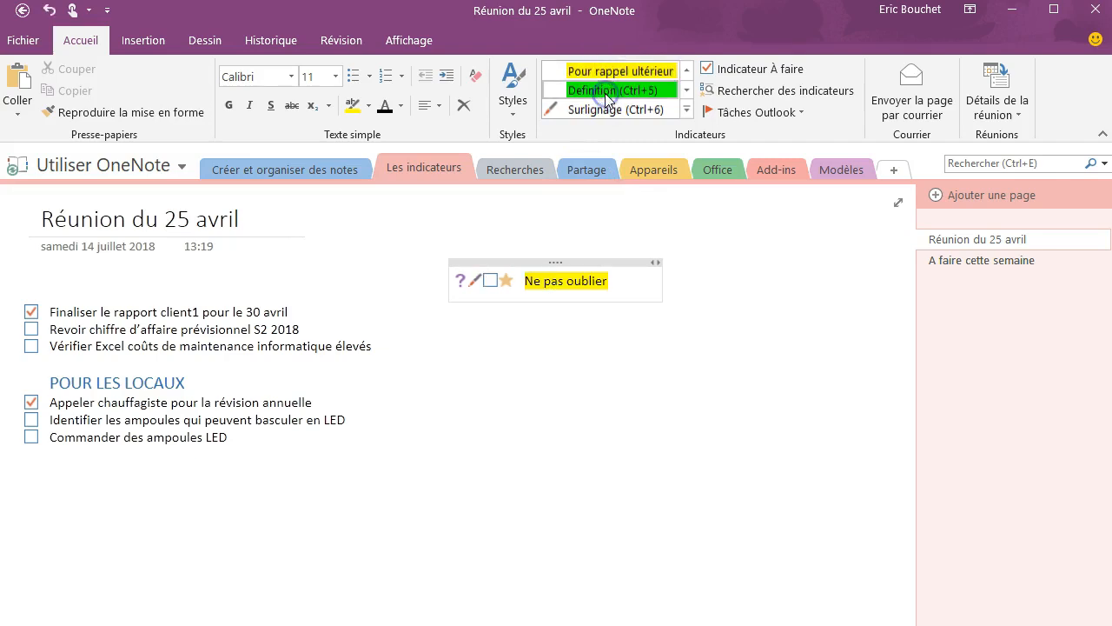
left_click(604, 73)
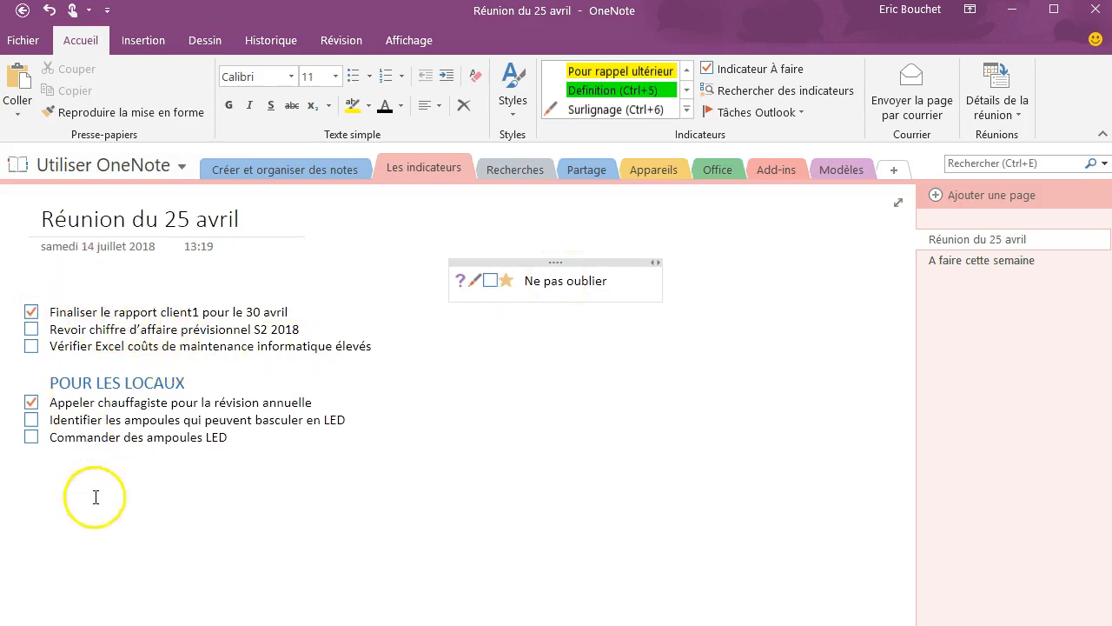
Add the Important tag to the "Revoir chiffre d'affaire prévisionnel S2 2018" line.
left_click(125, 328)
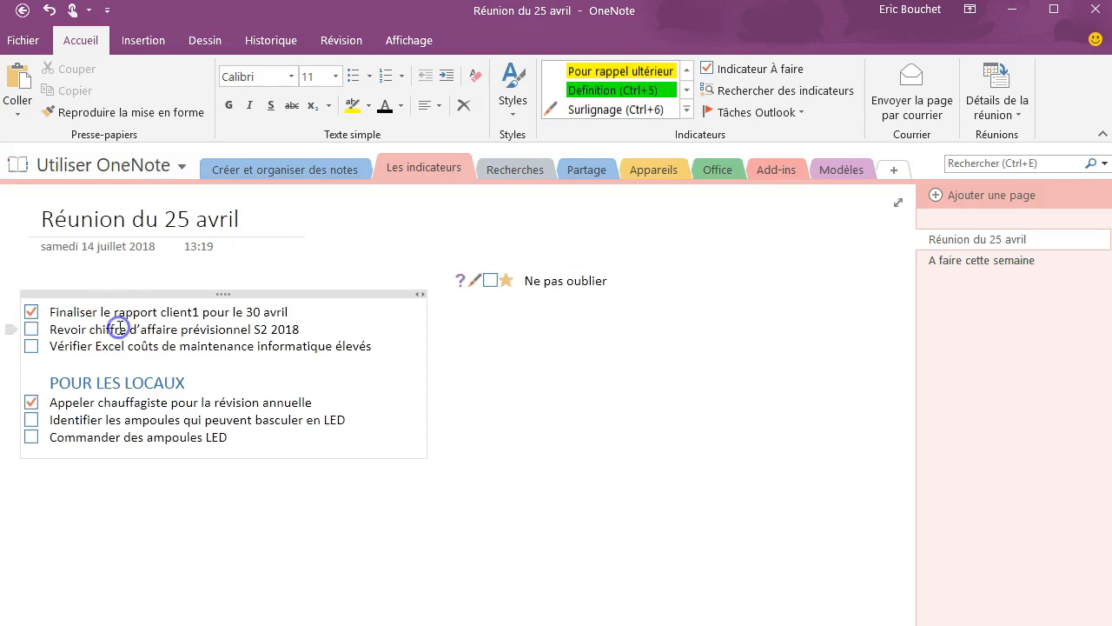
left_click(686, 71)
left_click(687, 73)
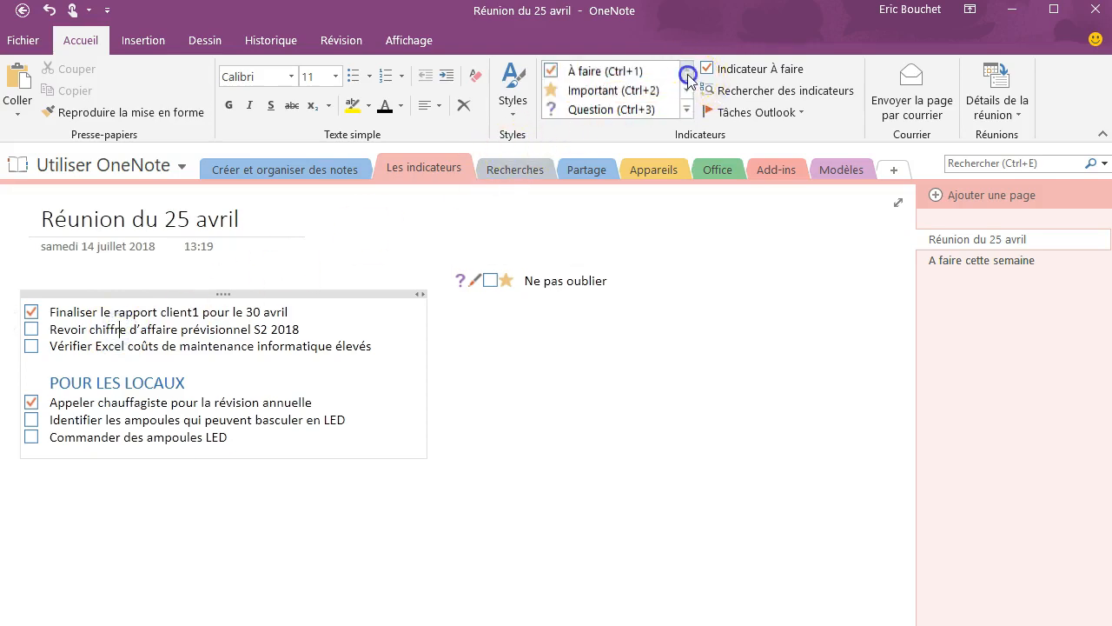
left_click(576, 90)
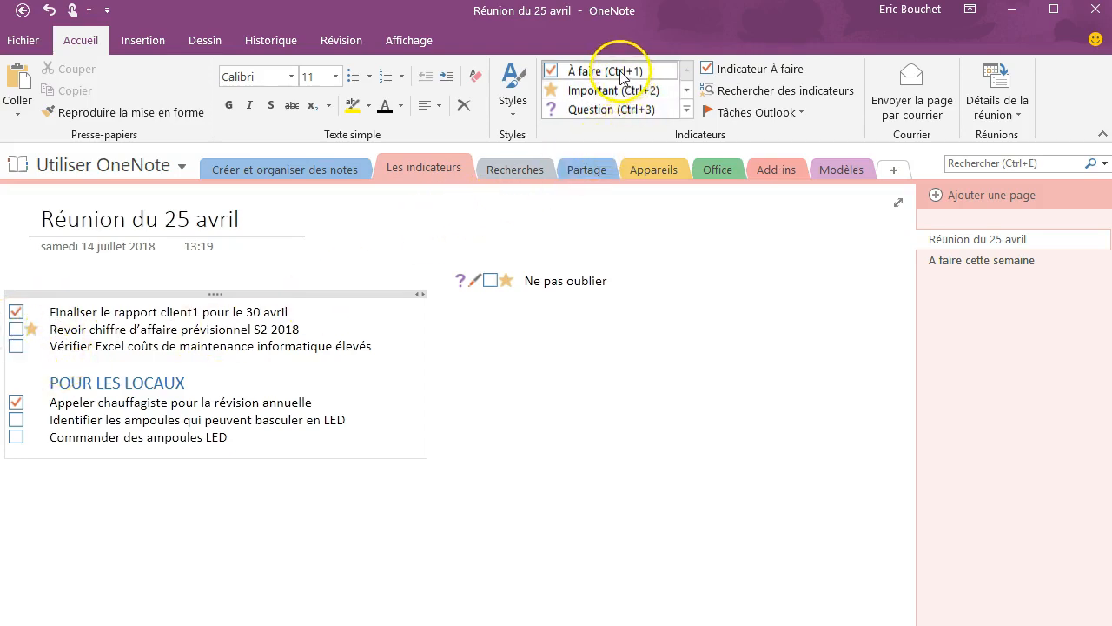
Add the Question tag to the "Revoir chiffre d'affaire prévisionnel S2 2018" line, and undo both its Question and Important tags.
left_click(686, 109)
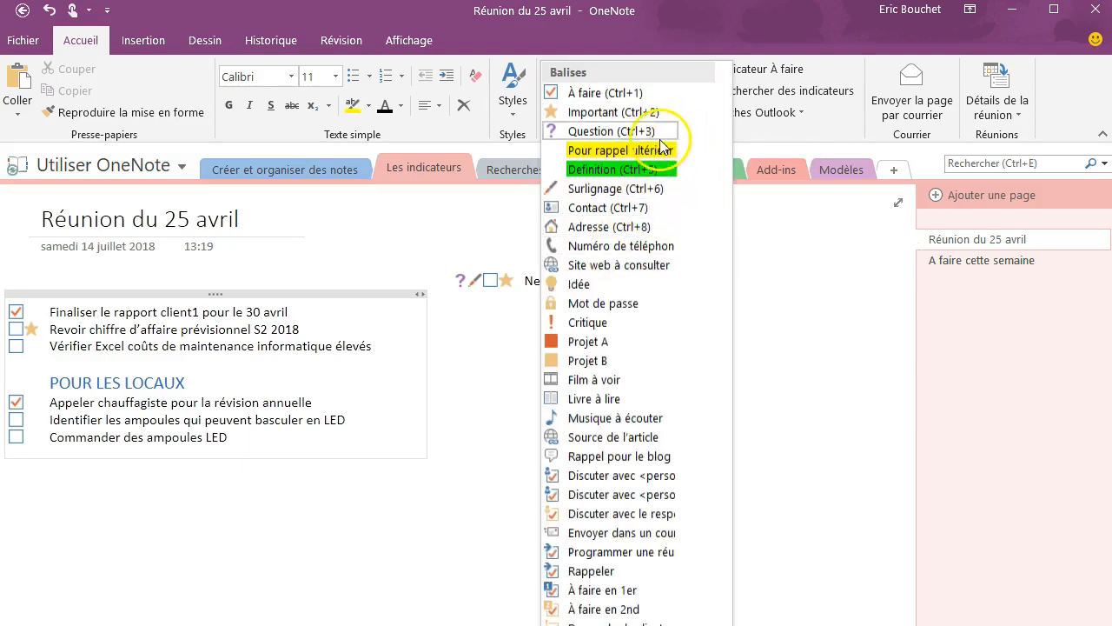
left_click(150, 329)
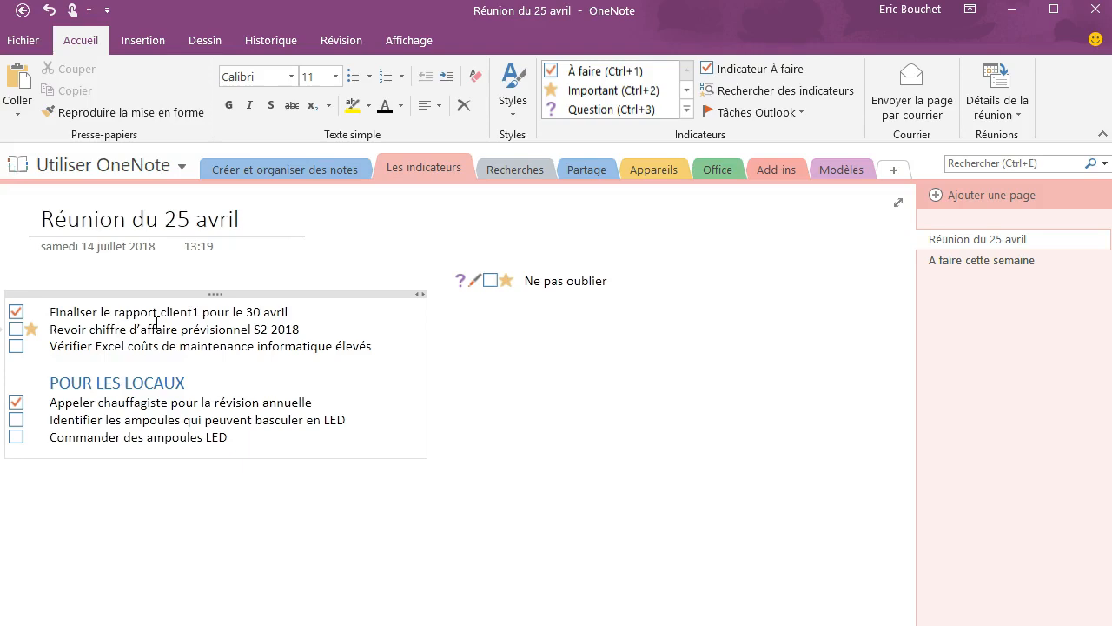
key("ctrl+3")
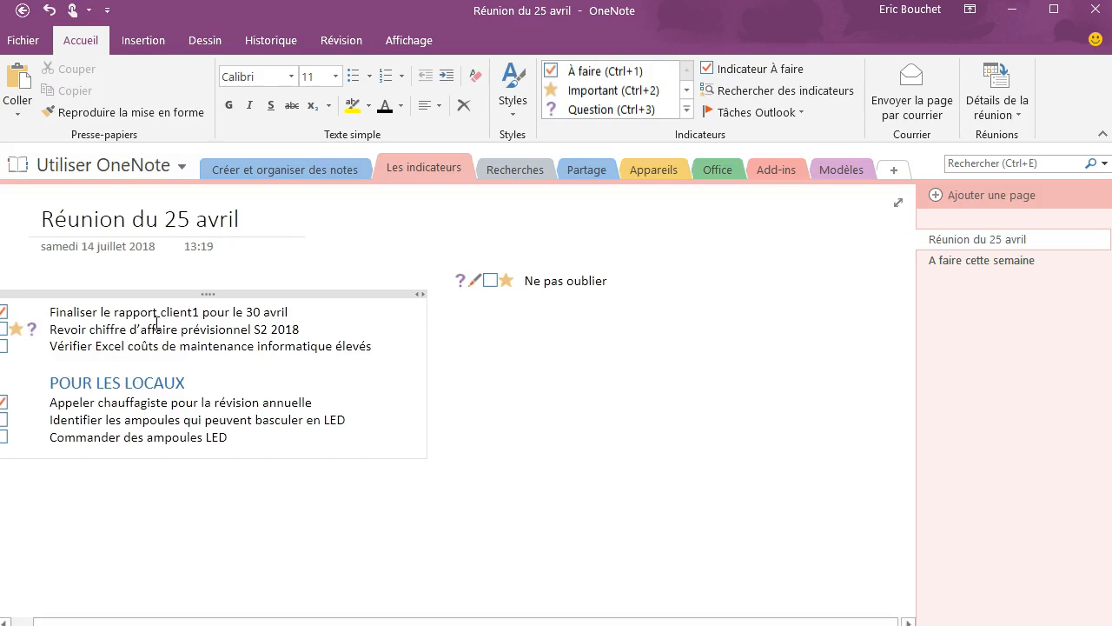
key("ctrl+z")
key("ctrl+z")
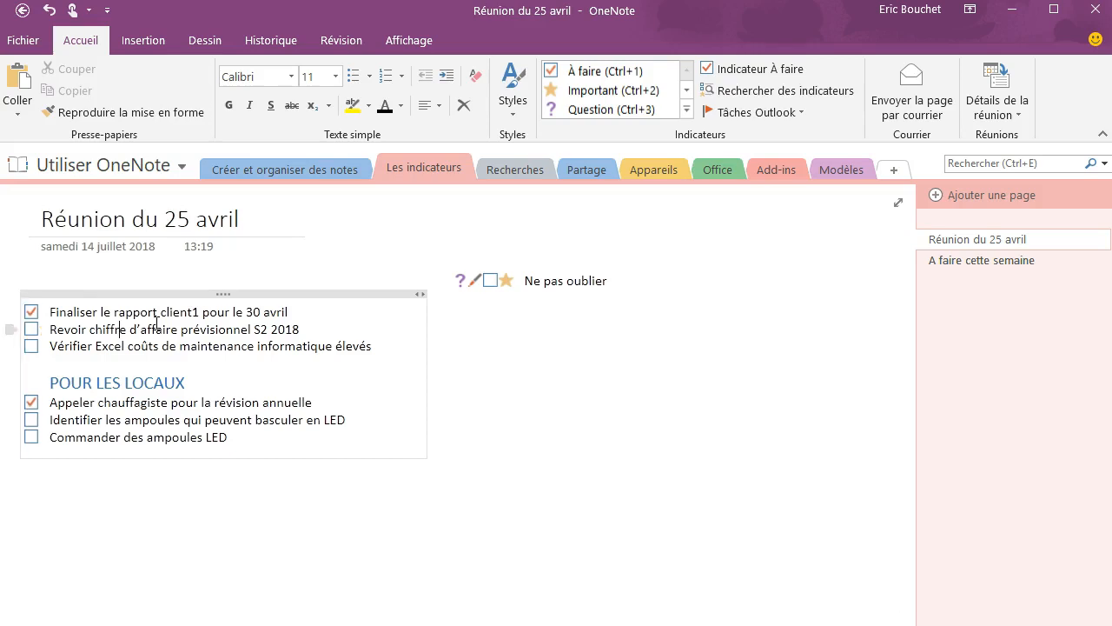